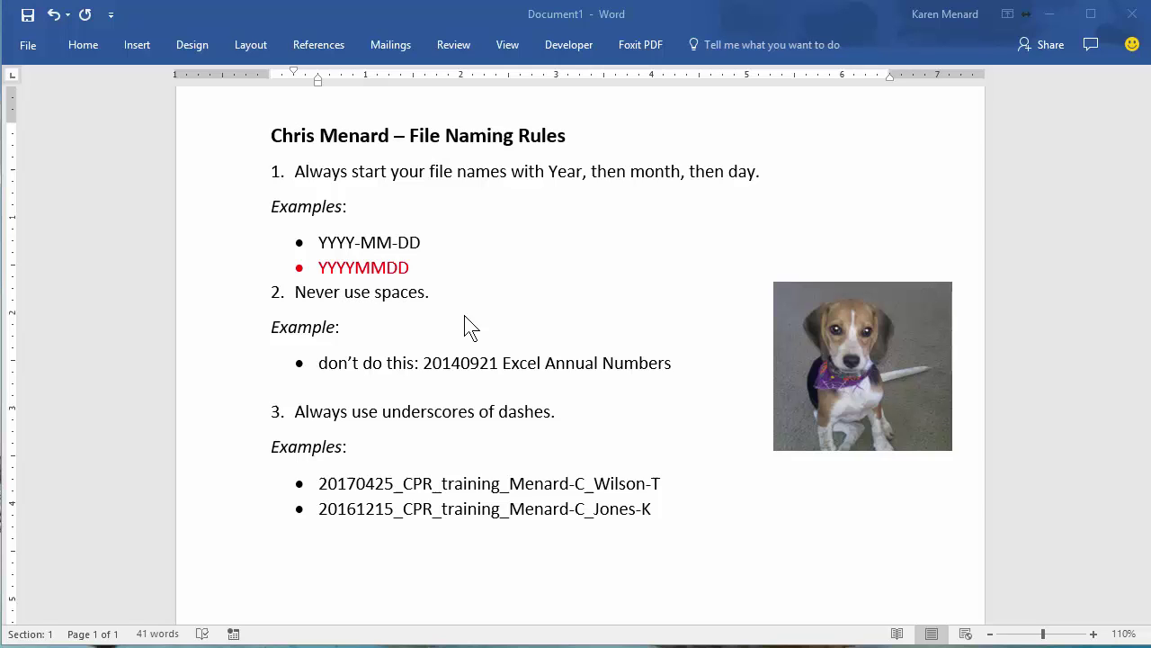
Minimize Word and open the Manager Project > 2015 folder in File Explorer
click(1054, 20)
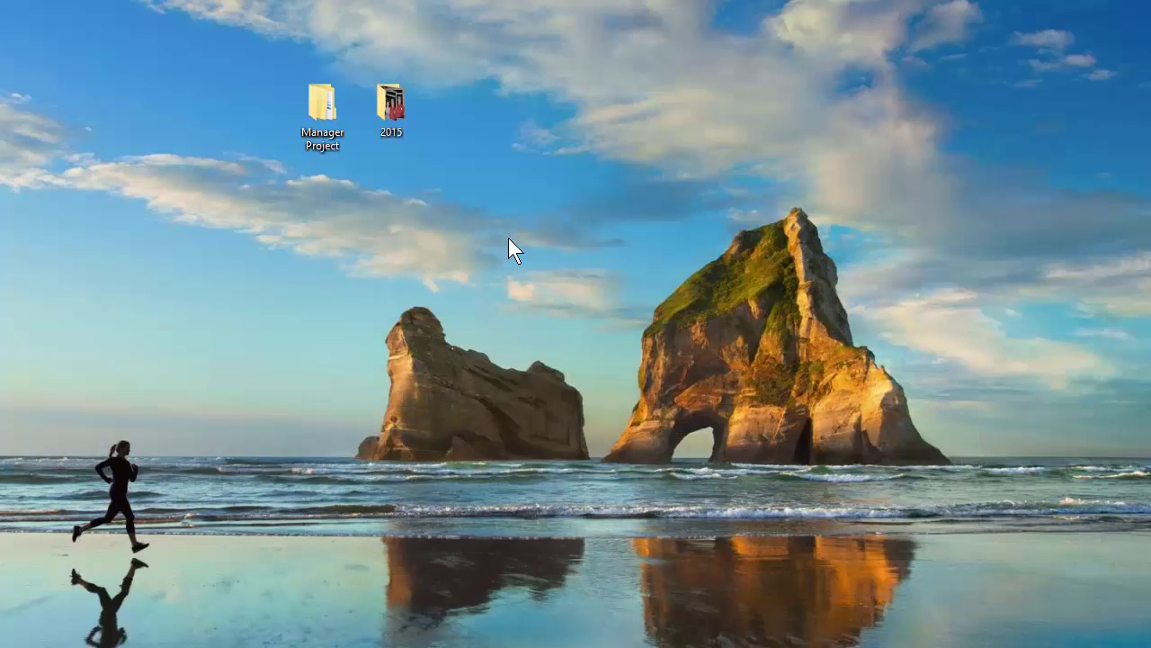
double_click(315, 107)
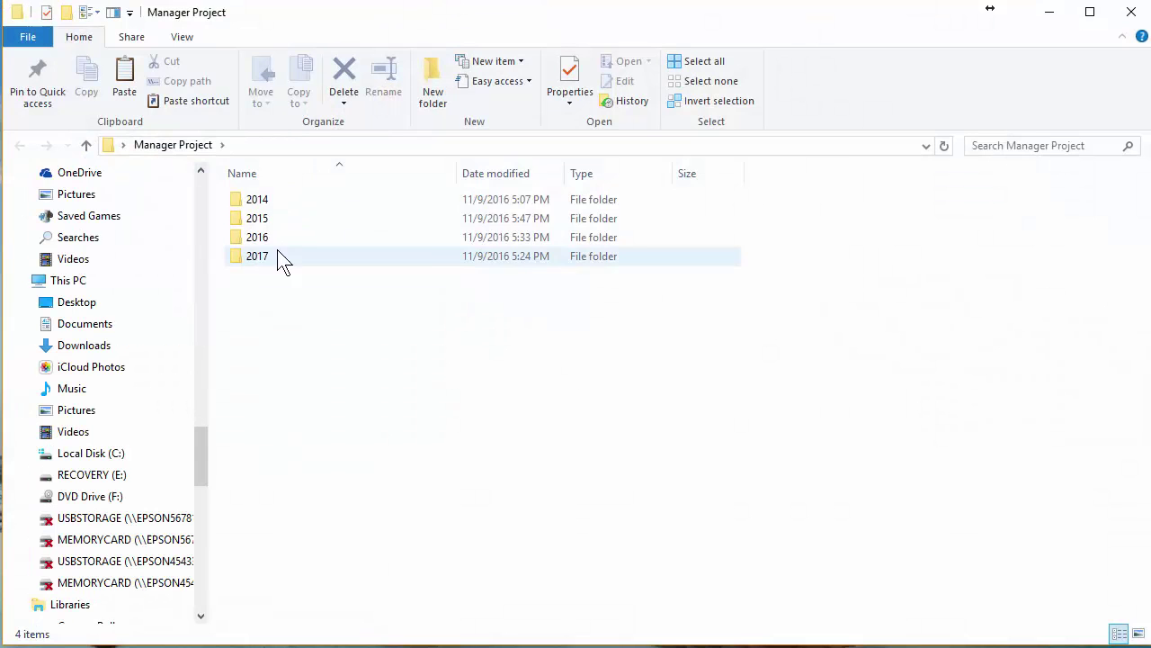
click(263, 222)
double_click(263, 221)
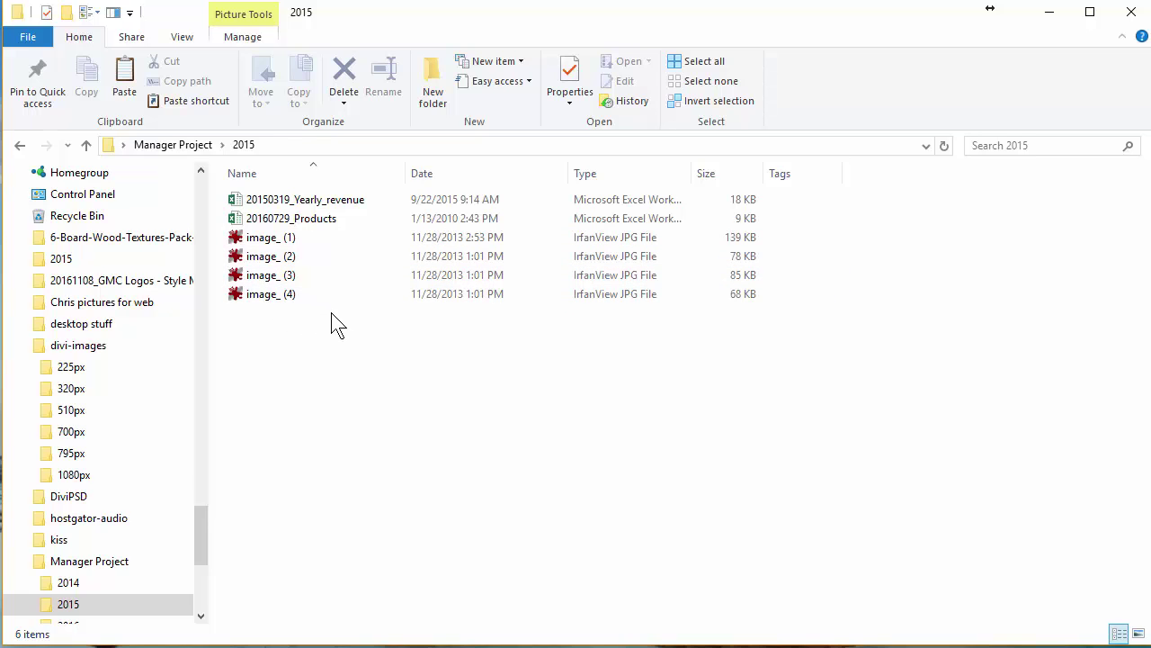
Select the four images and batch-rename them 20131128_Thanksgiving
drag(348, 311, 241, 237)
key(ctrl+c)
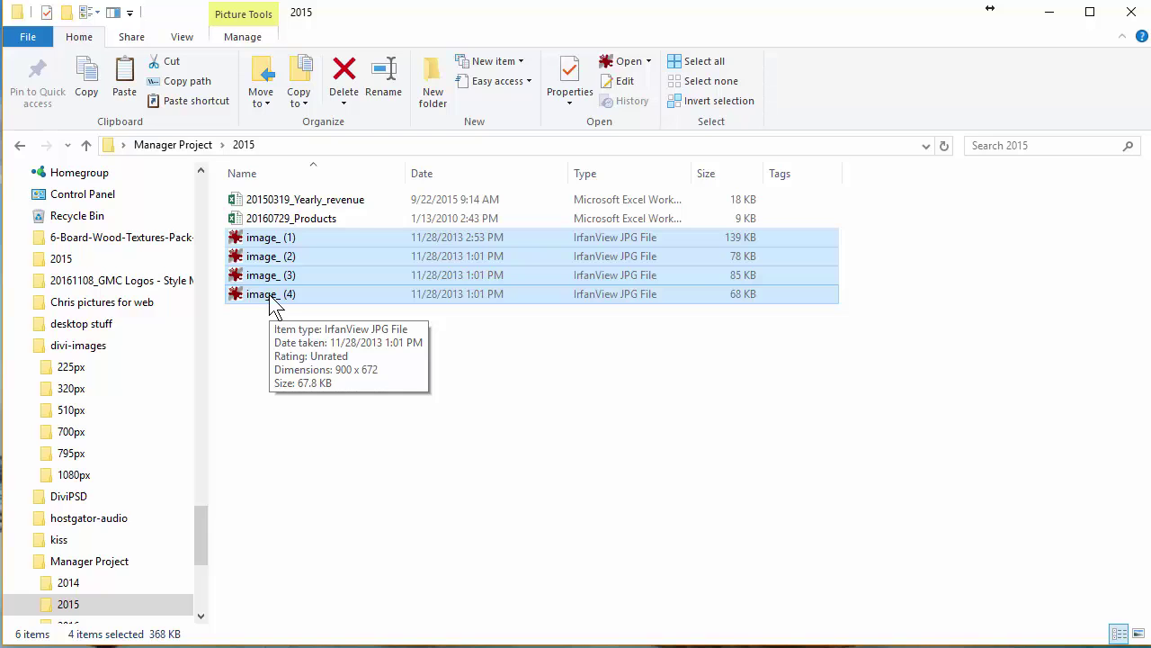
right_click(270, 243)
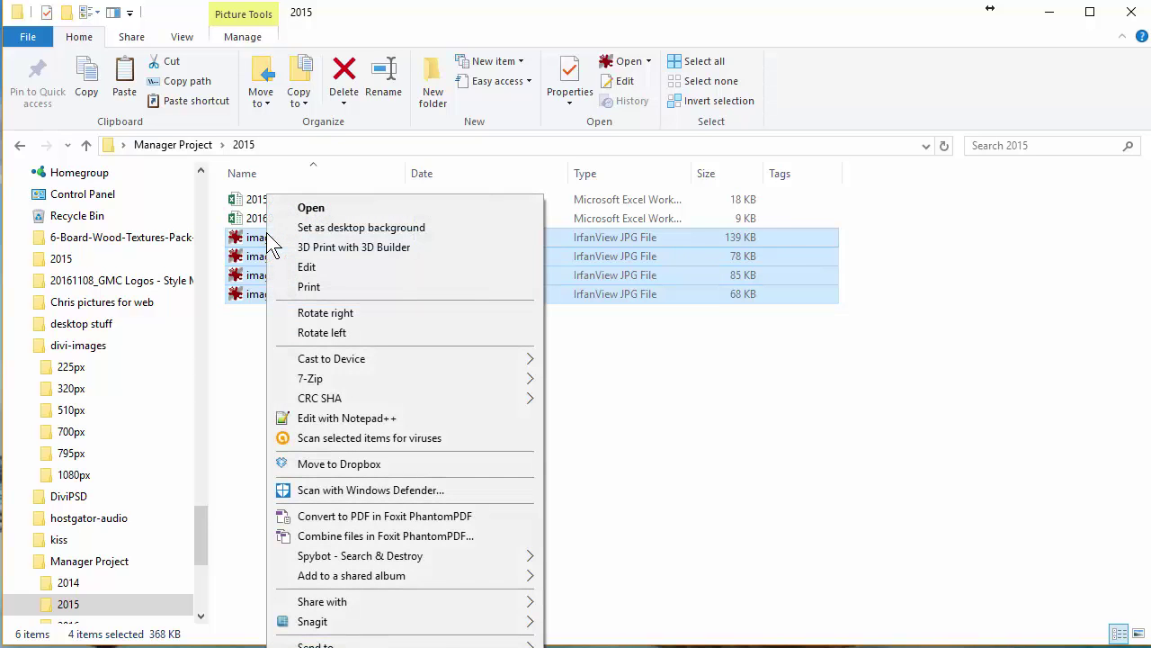
key(Escape)
key(F2)
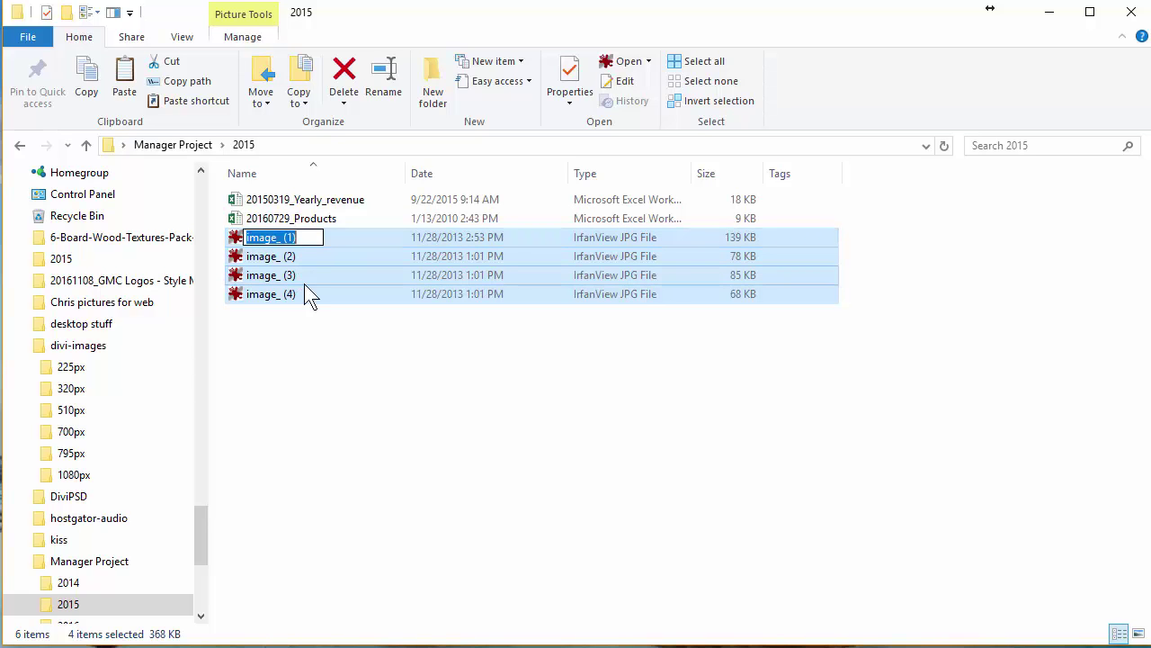
text(2)
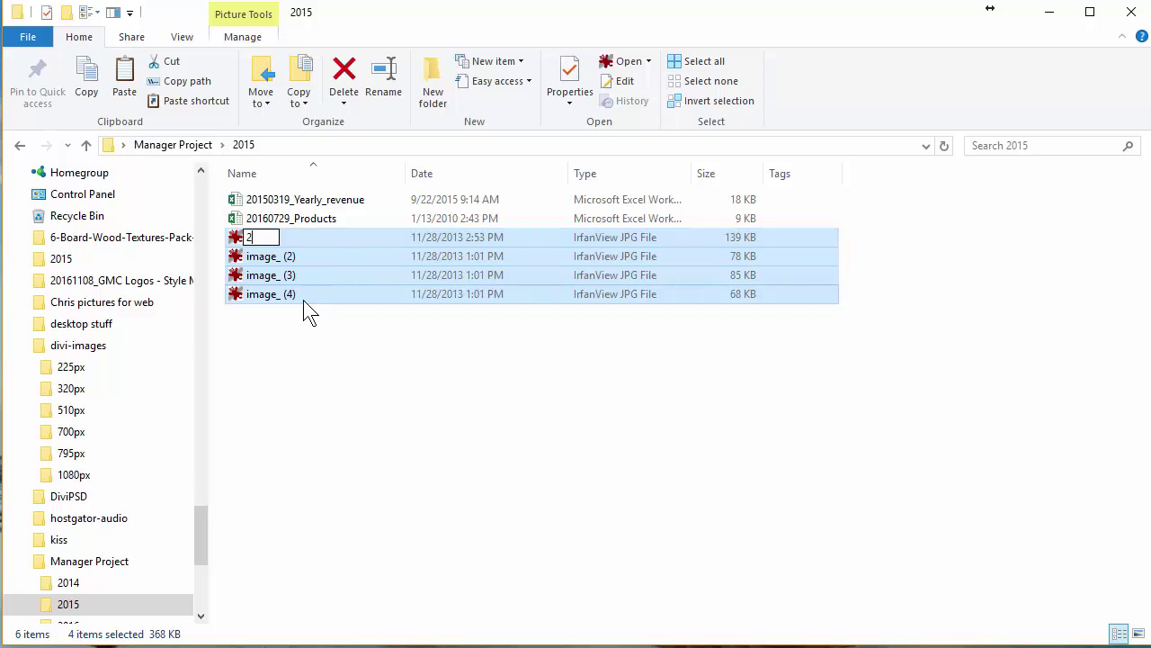
text(01311)
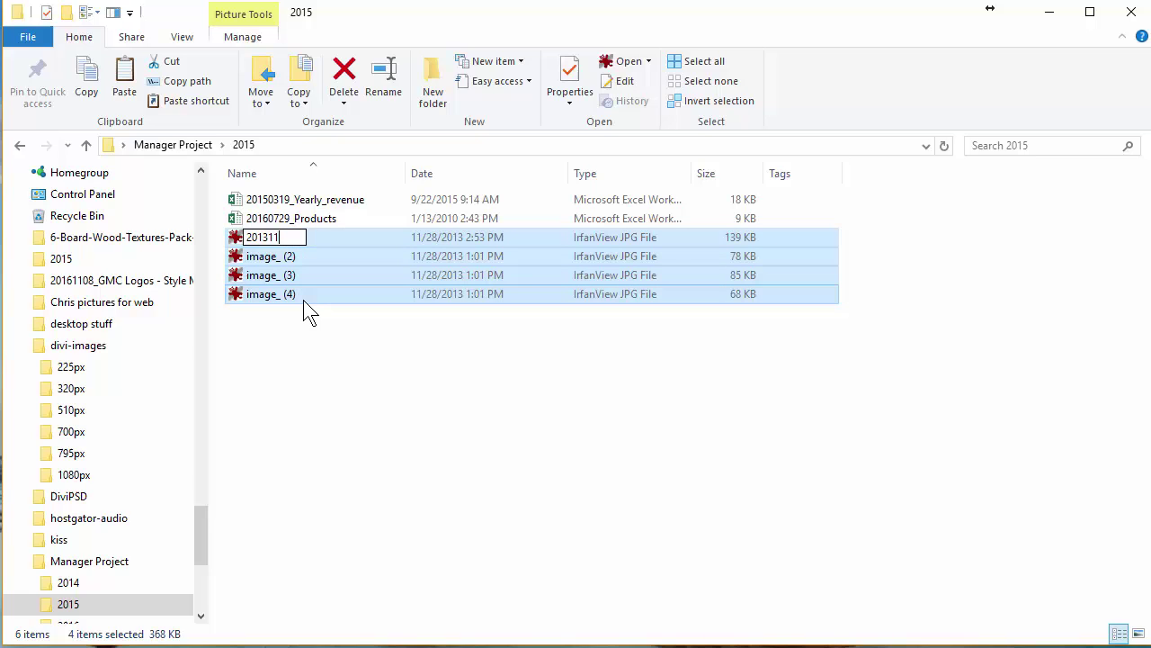
text(28_Thanks)
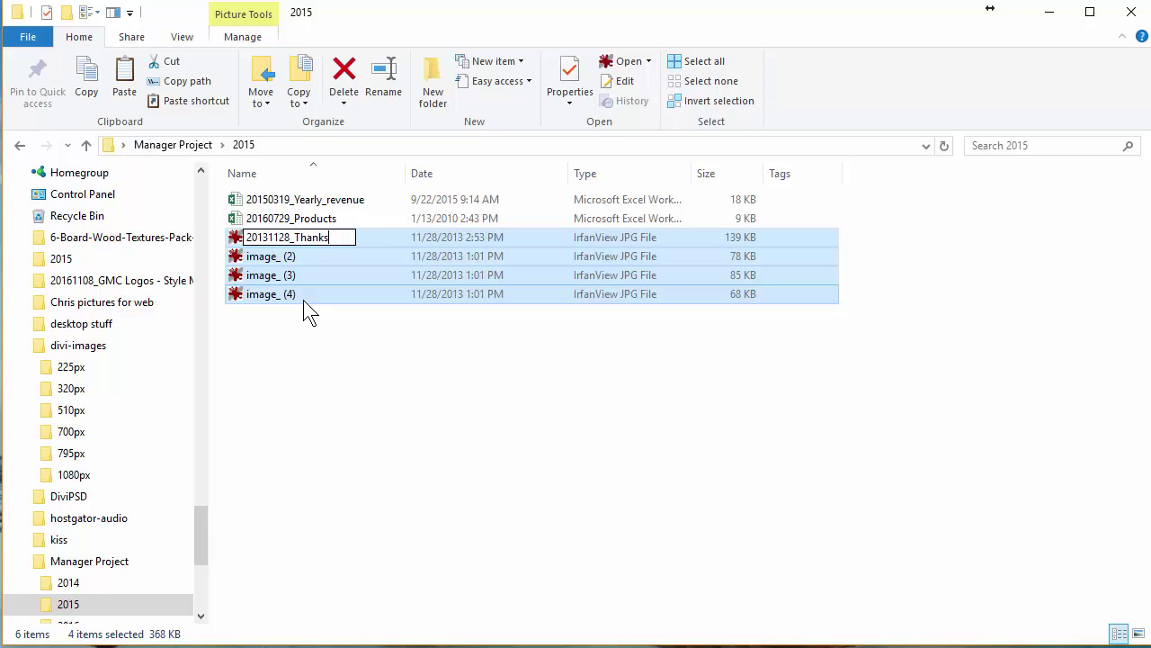
text(giving)
key(Return)
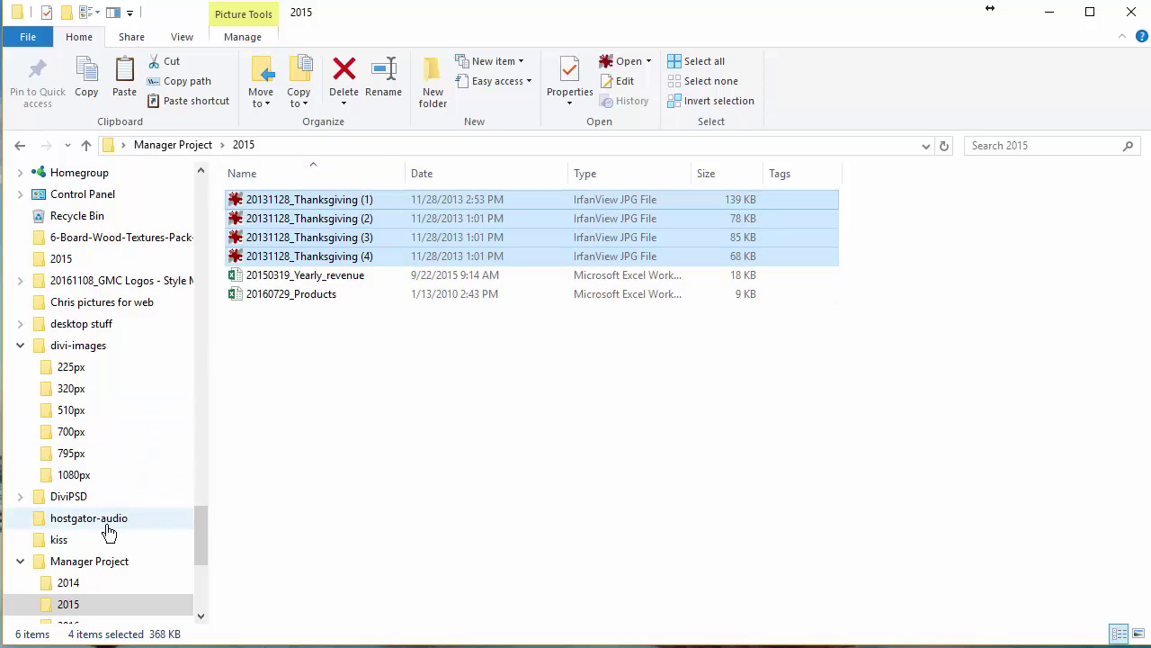
Open the 2016 folder, toggle the Name sort and scroll through its dated Thanksgiving, Poker and Myrtle Beach files
scroll(111, 534, down, 1)
click(83, 583)
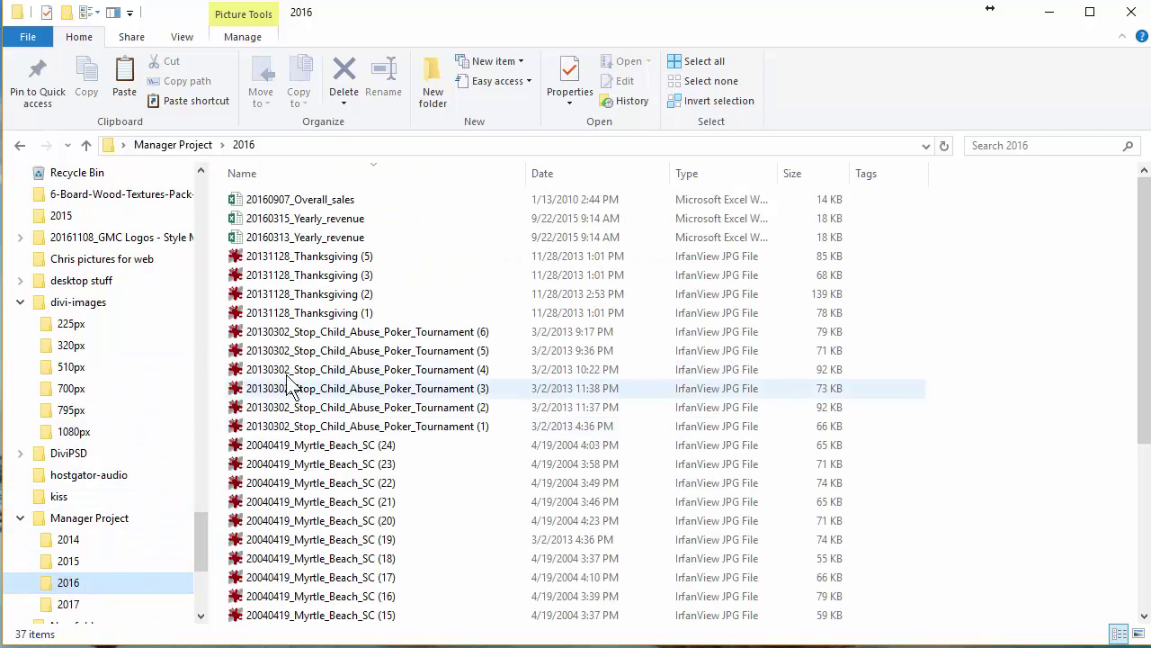
click(408, 173)
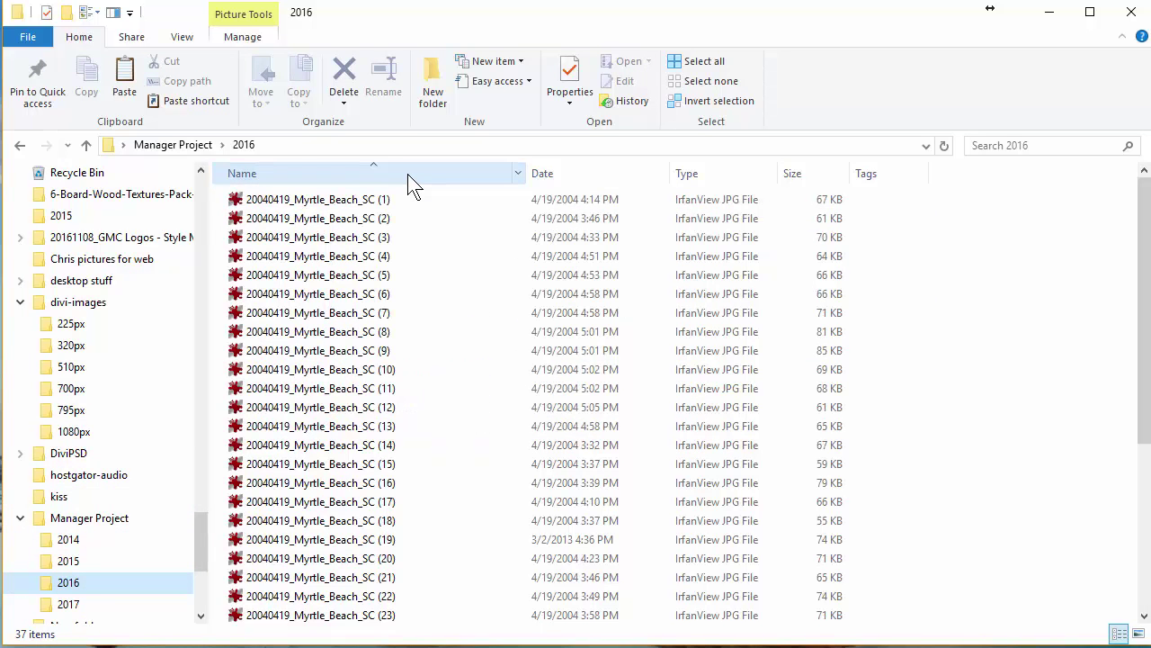
click(408, 174)
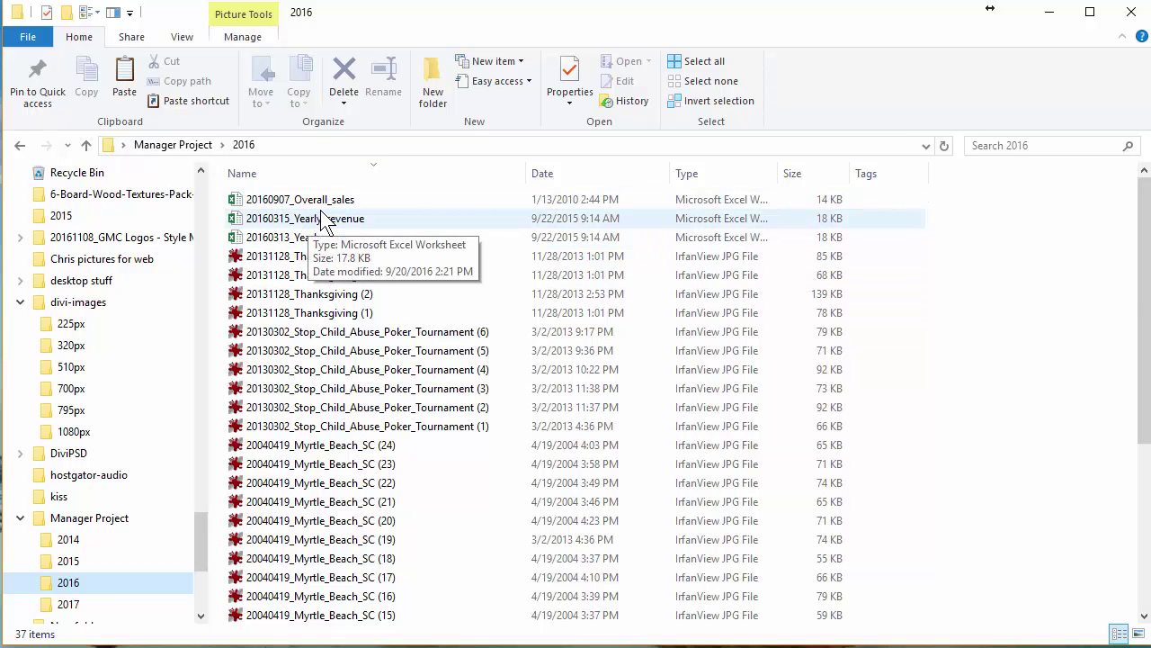
scroll(428, 334, down, 2)
scroll(428, 335, down, 3)
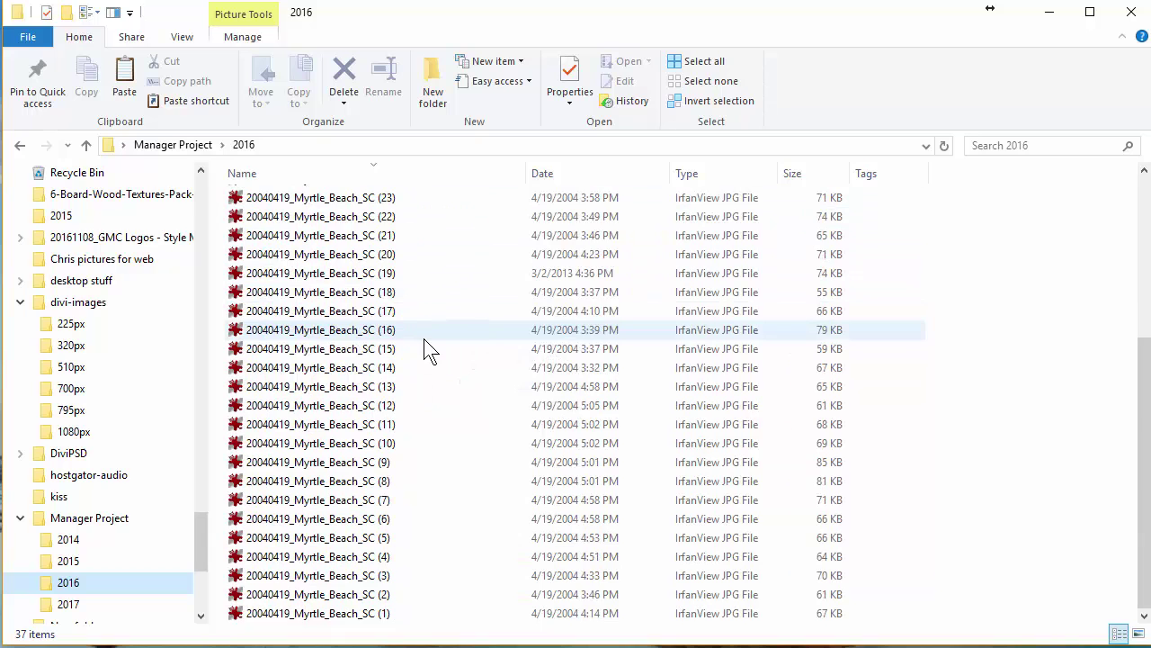
scroll(424, 347, up, 5)
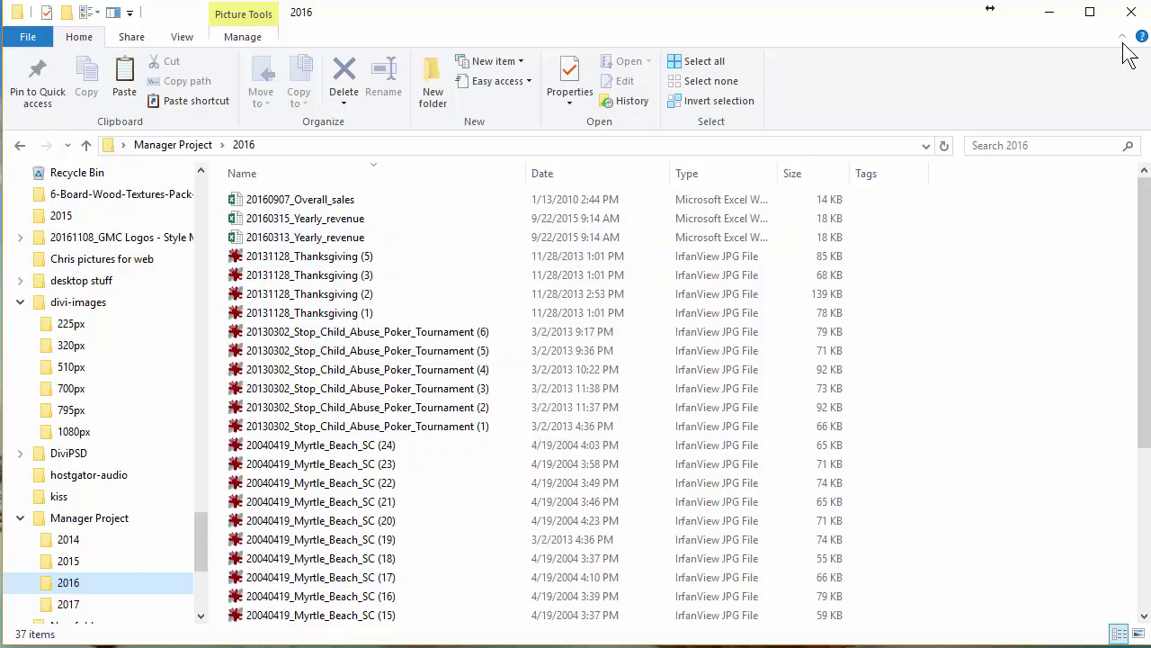
Close Explorer, open the desktop 2015 folder and cycle its view to Details
click(1131, 13)
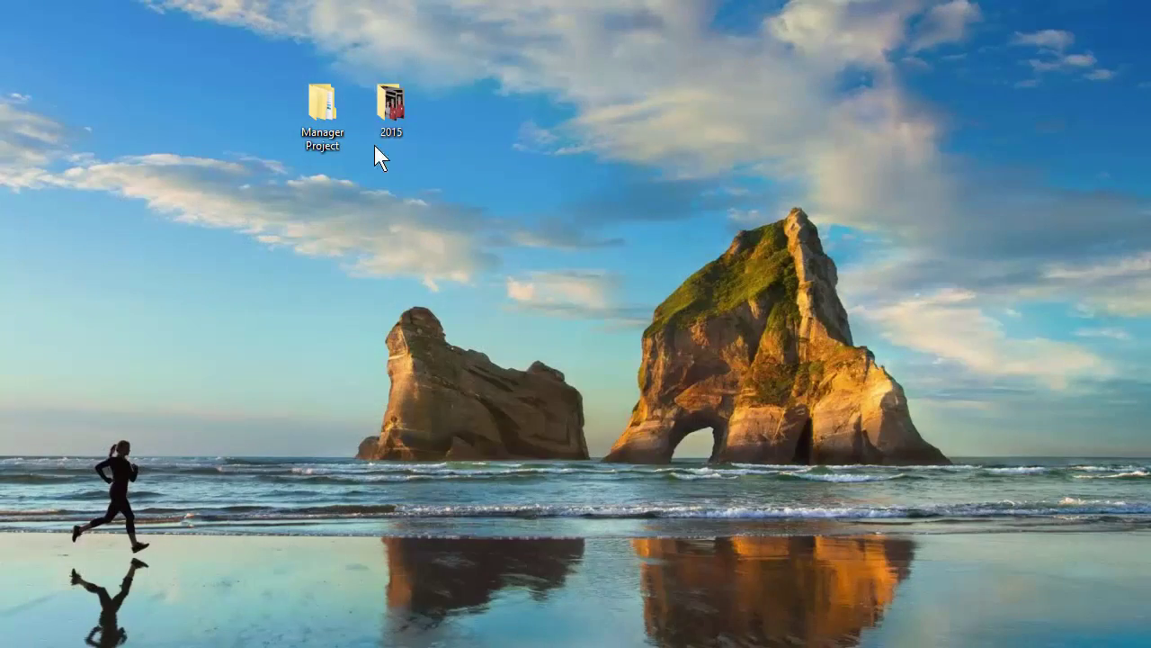
double_click(384, 108)
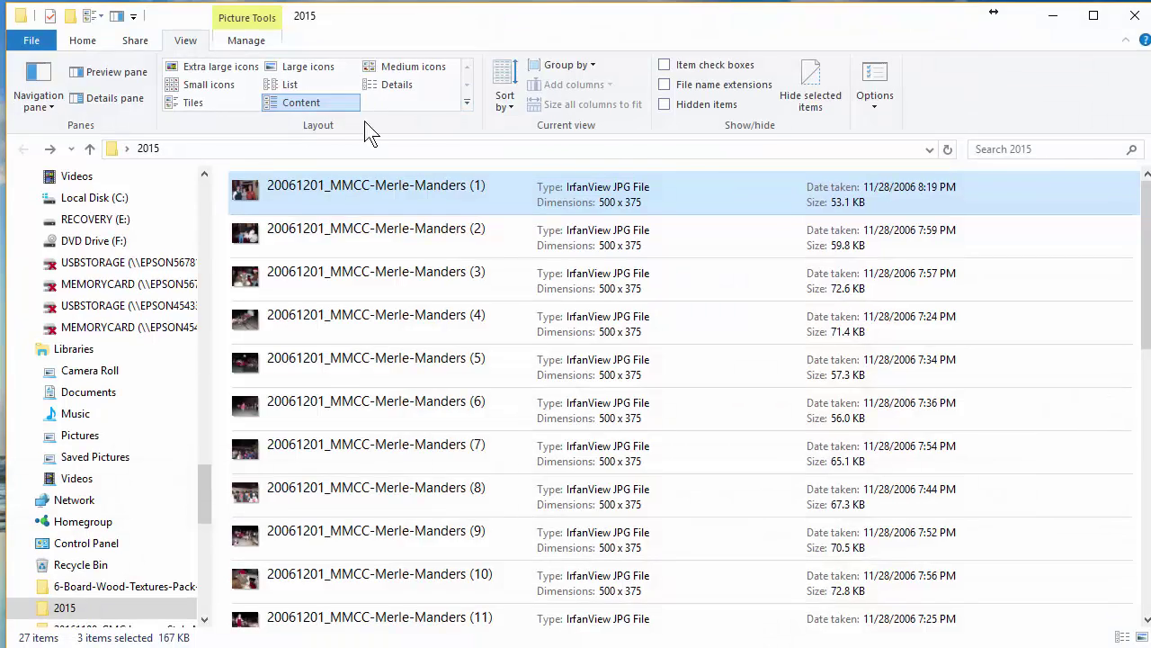
click(250, 81)
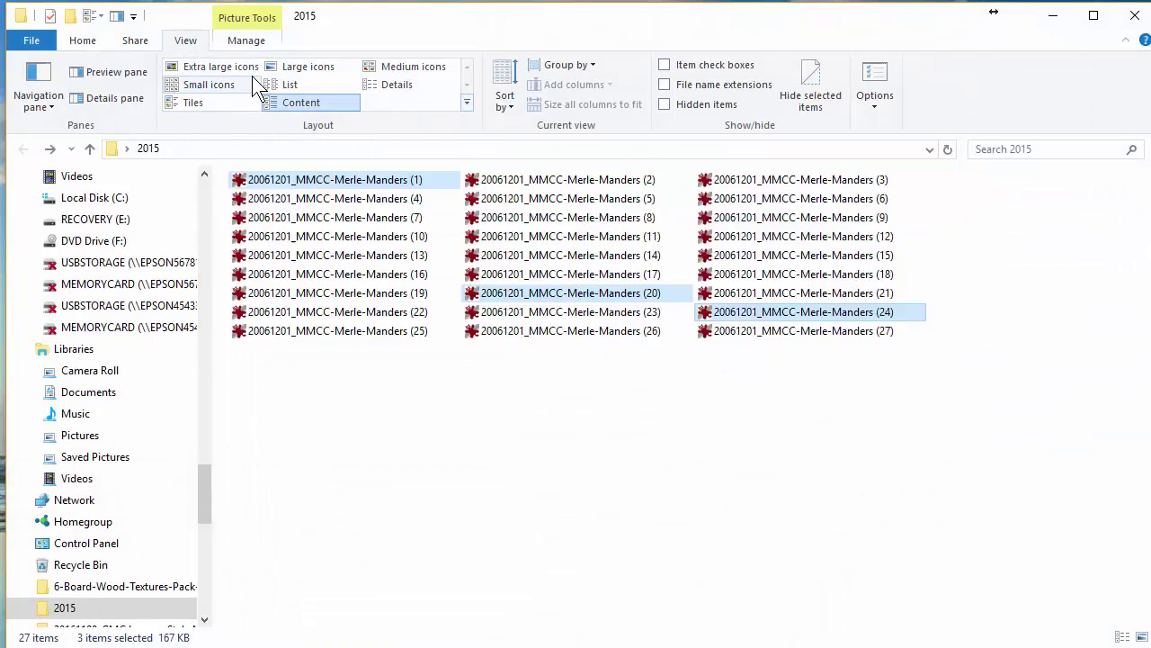
click(296, 84)
click(359, 100)
click(393, 85)
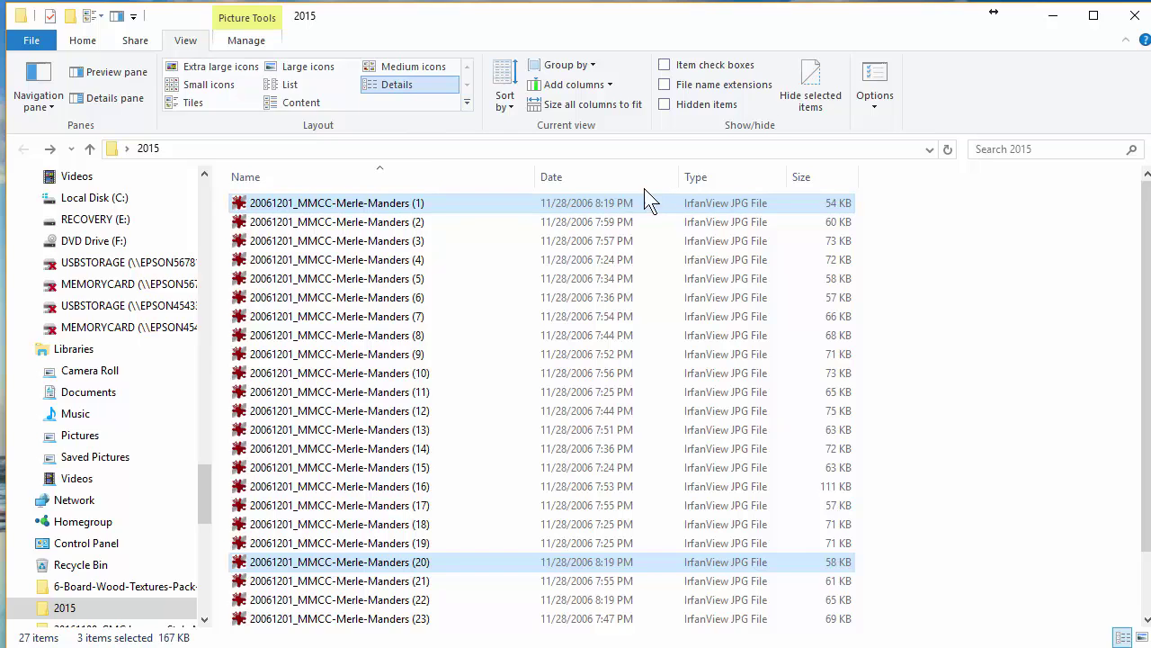
Add a Tags column to the file list
right_click(594, 176)
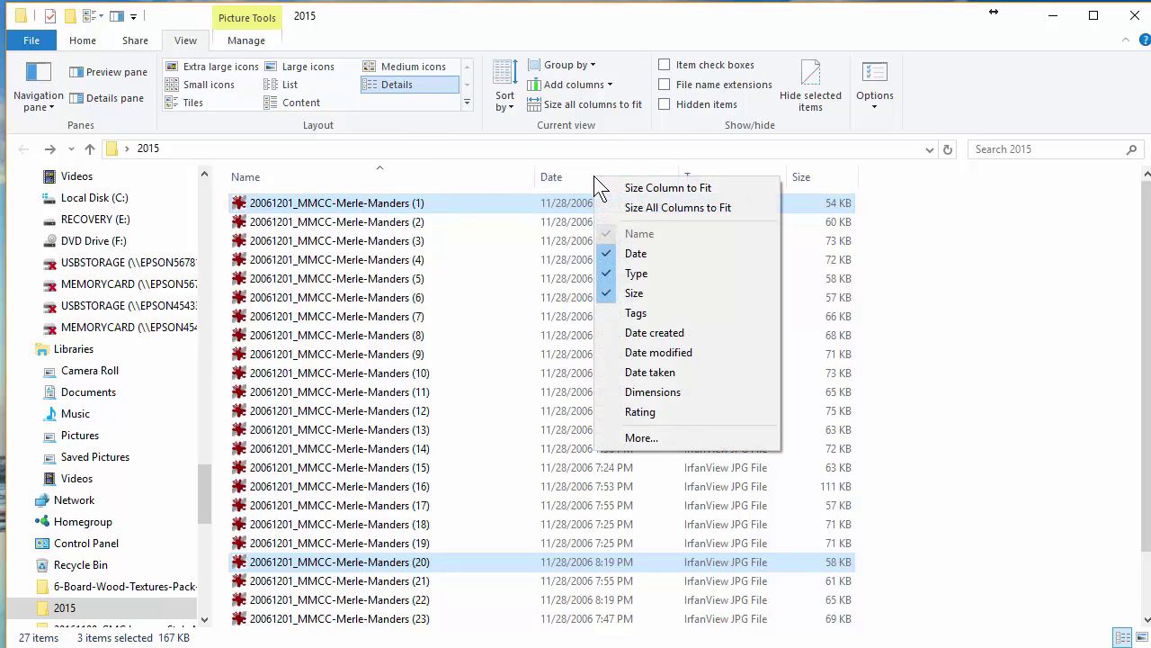
right_click(440, 179)
right_click(440, 179)
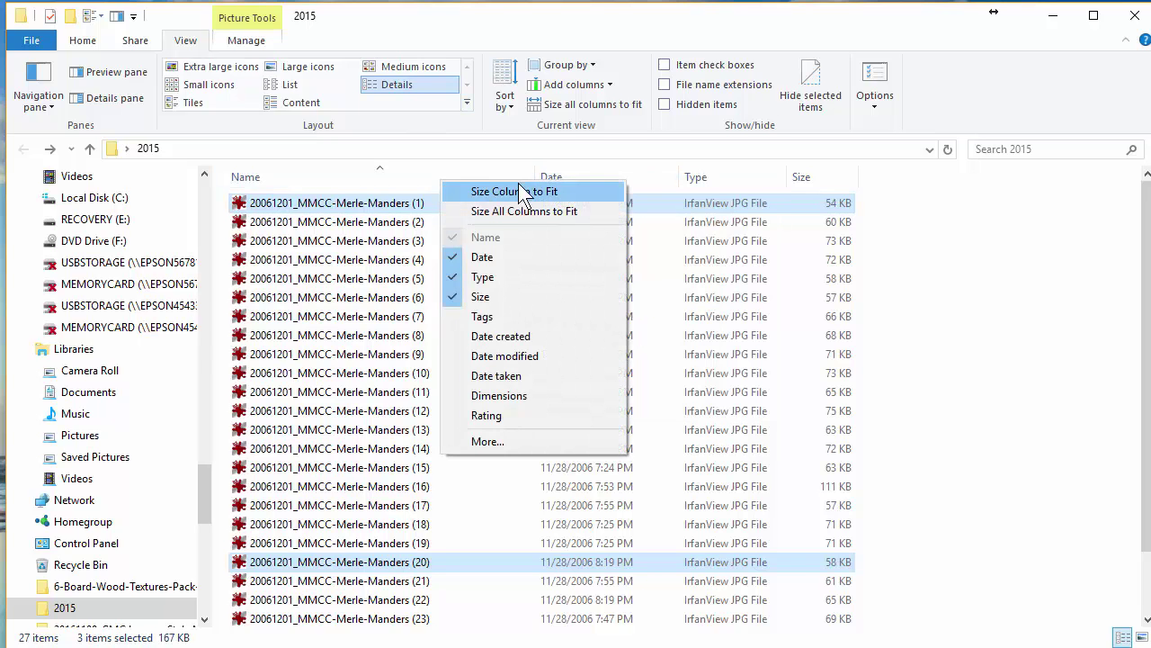
click(495, 315)
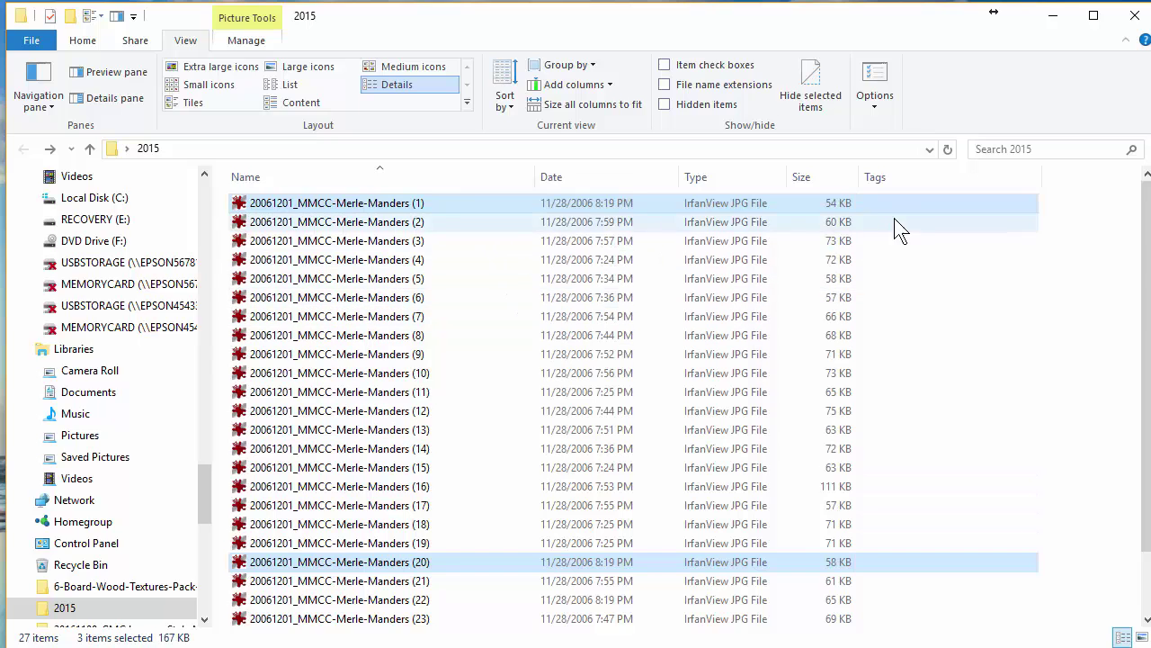
Select photos (1), (20) and (24) together
click(431, 207)
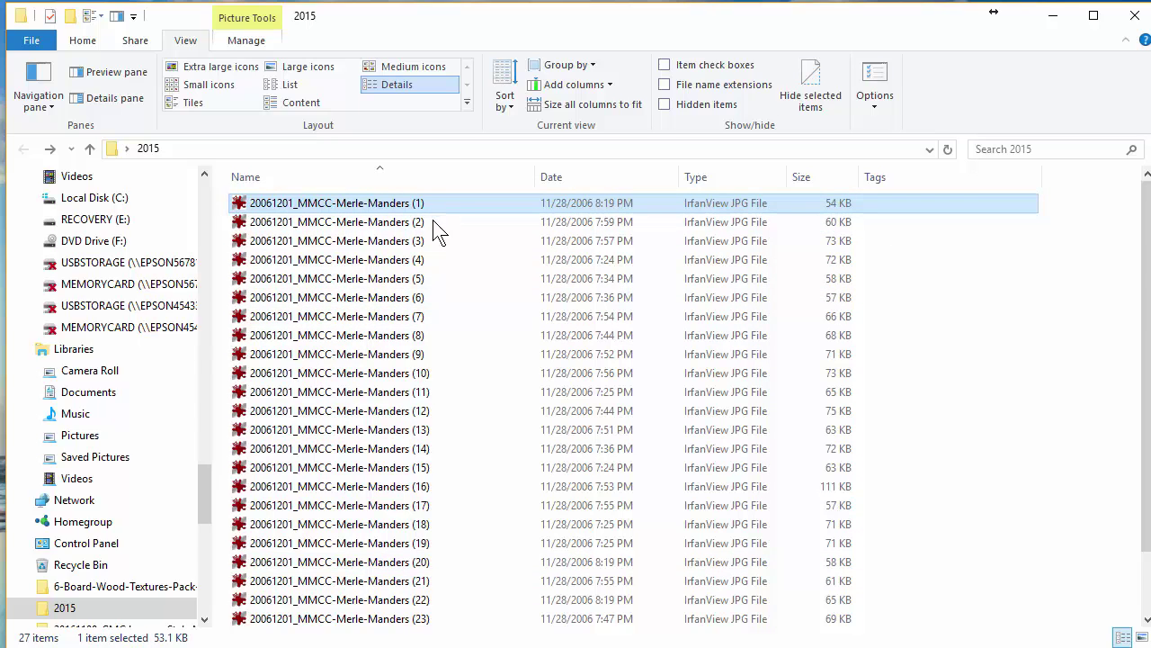
scroll(437, 233, down, 1)
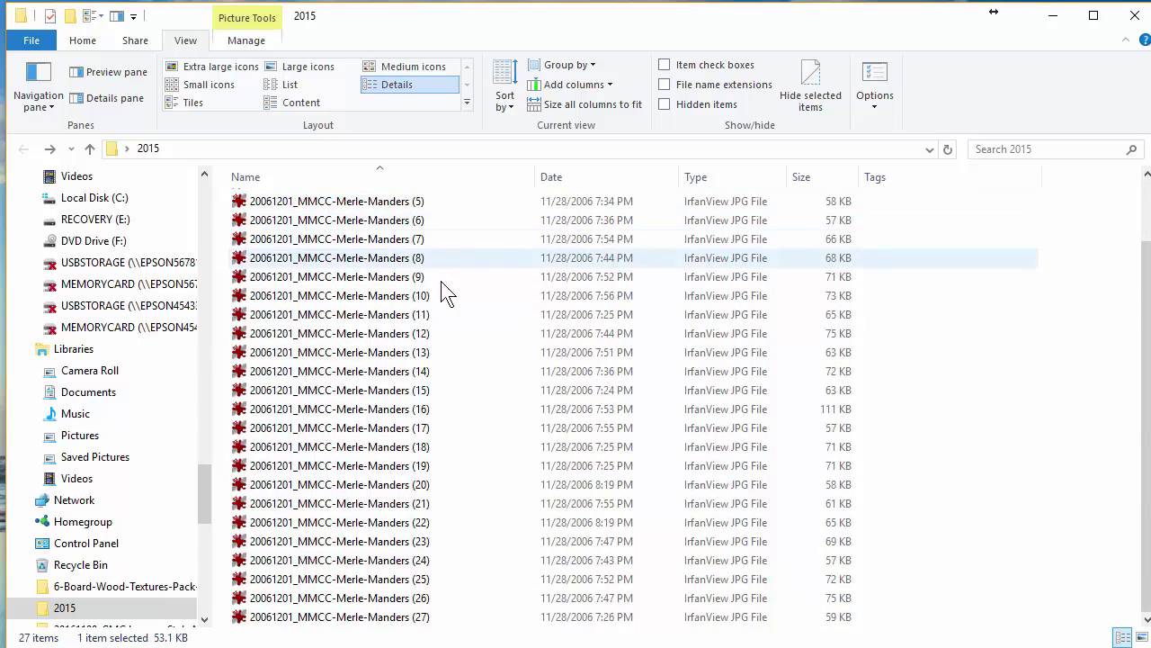
click(423, 488)
ctrl+click(423, 561)
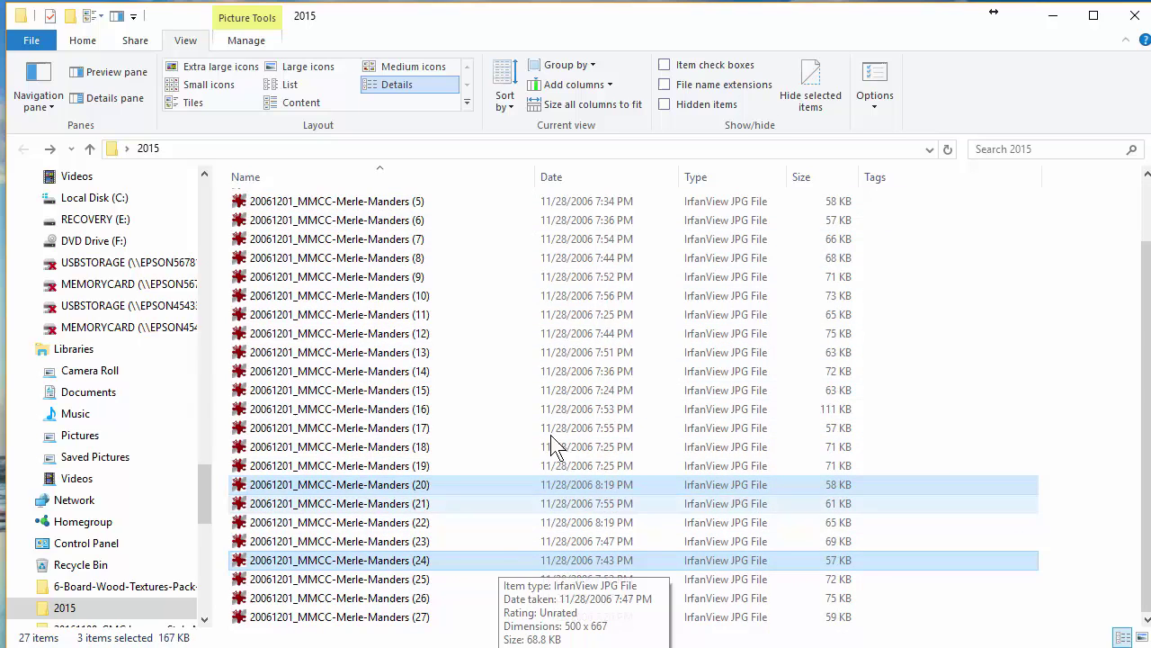
scroll(540, 404, up, 1)
ctrl+click(432, 203)
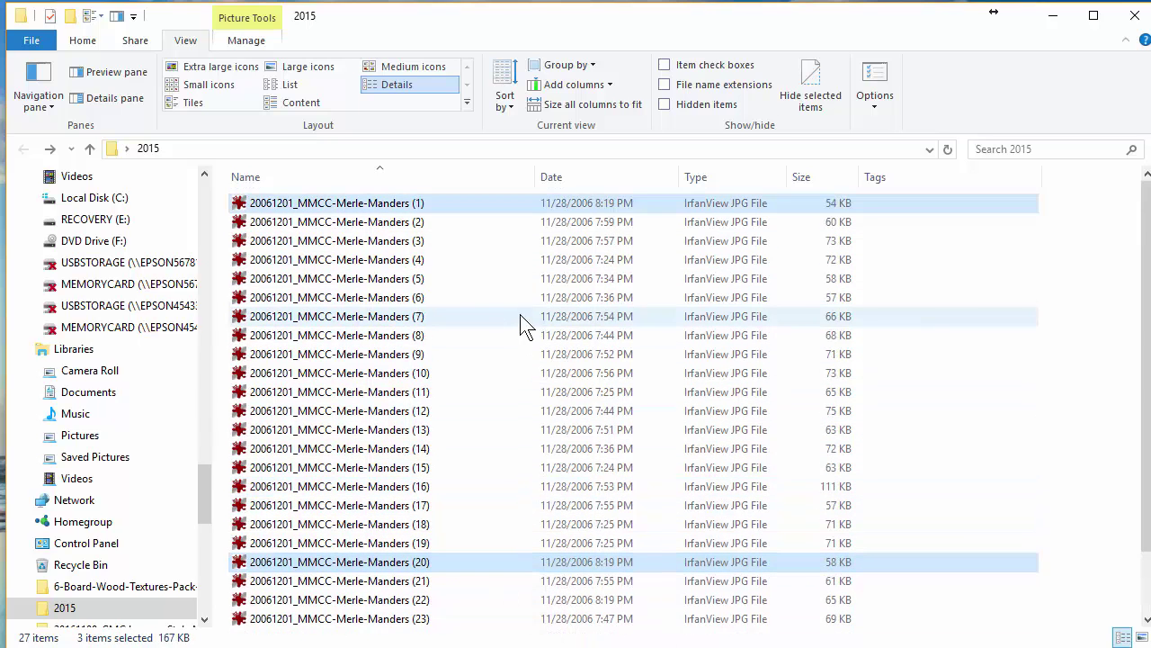
Tag the three photos 'bonnie; holiday' in the Details pane, save, then hide the pane and sort by date
click(108, 99)
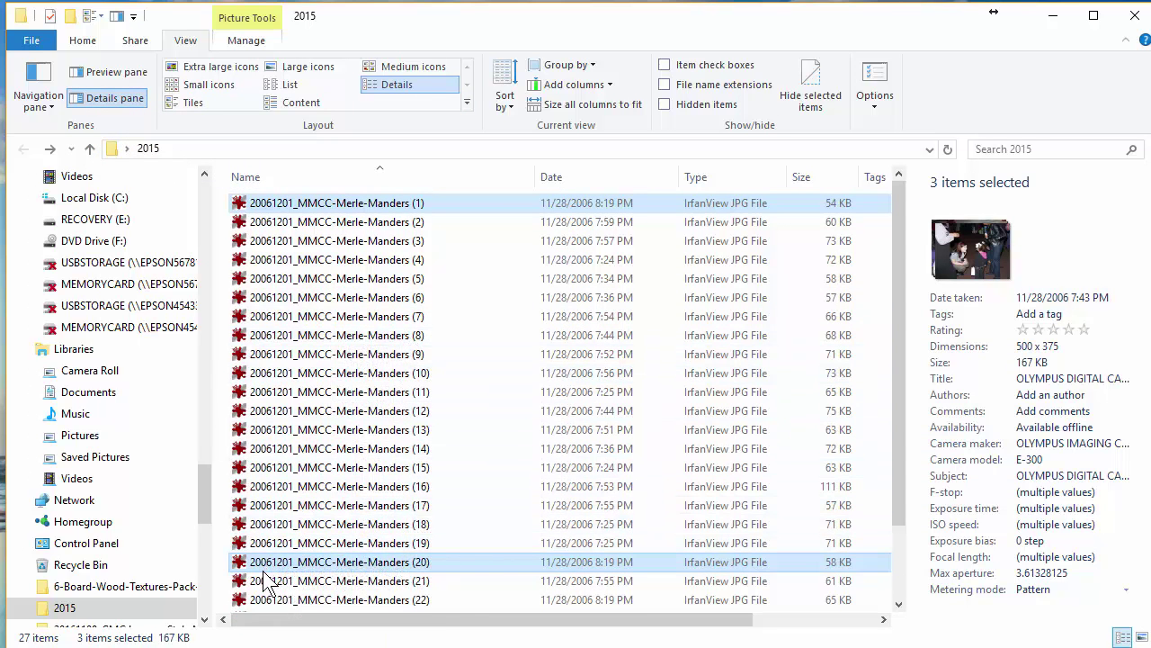
click(1039, 314)
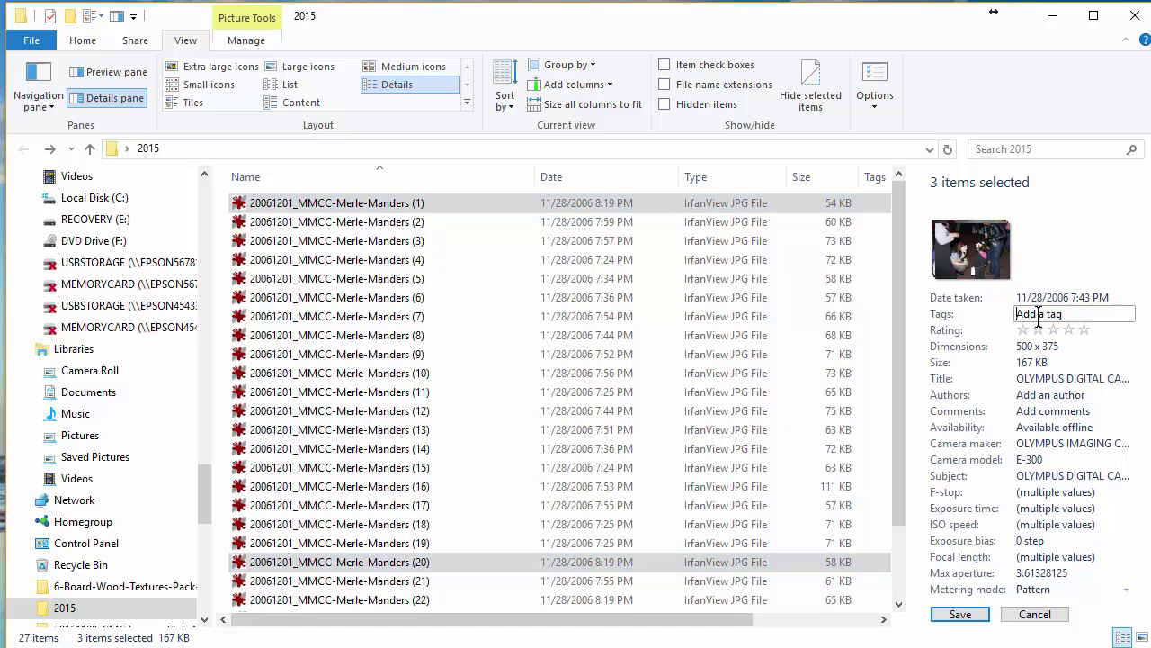
text(bonnie; holiday)
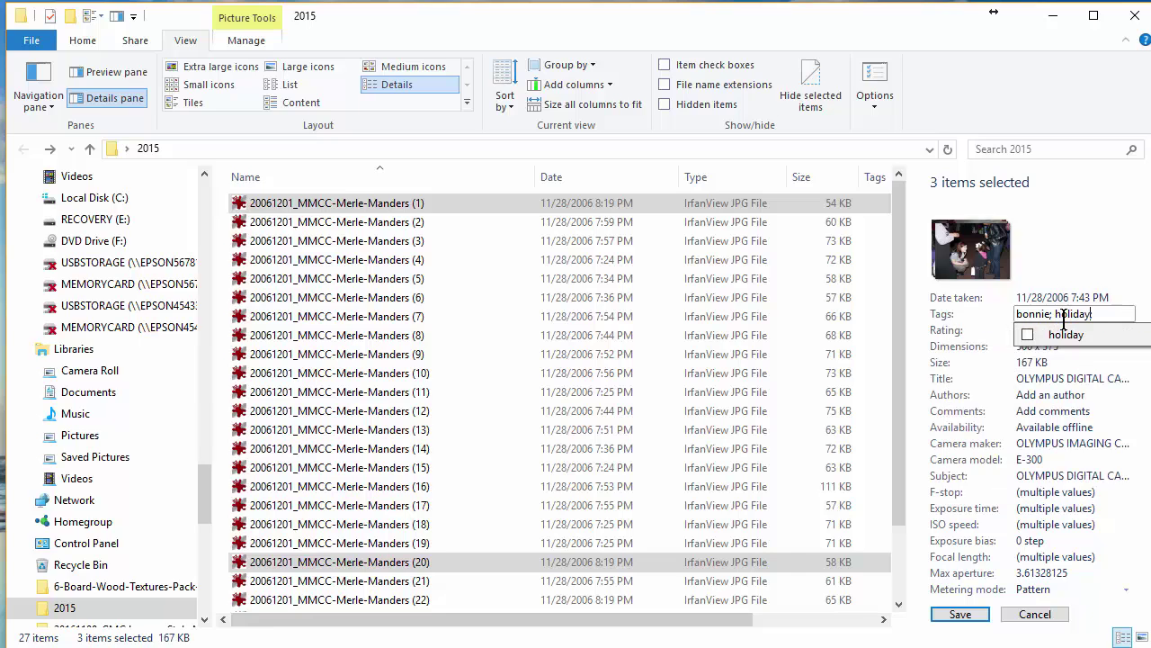
click(969, 617)
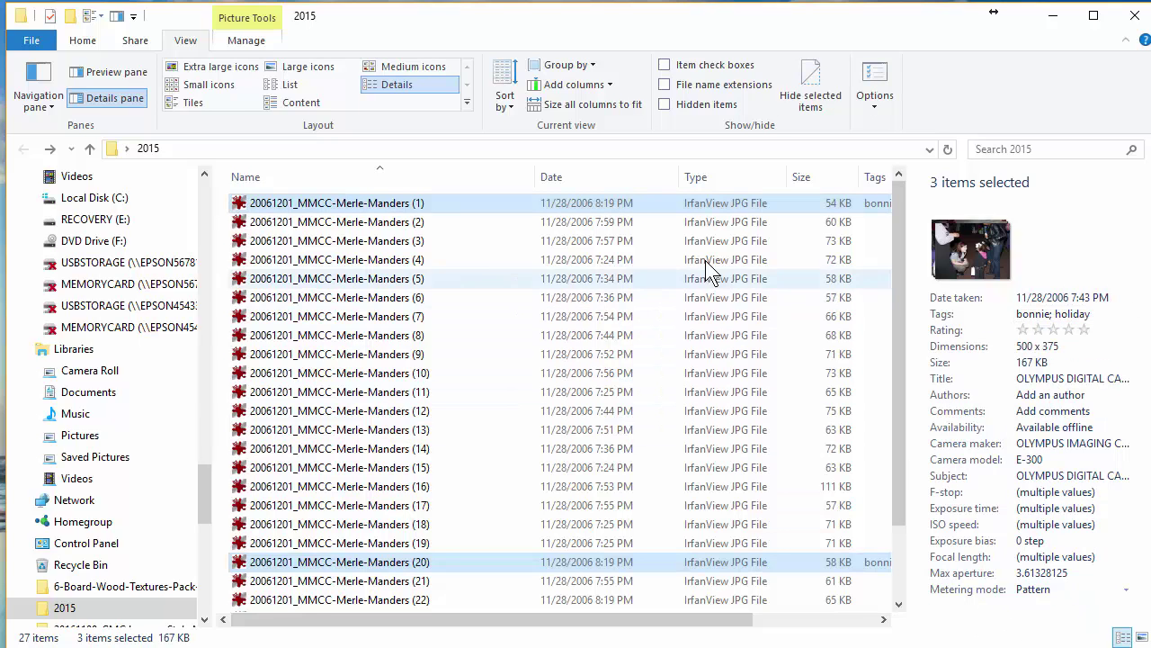
click(103, 98)
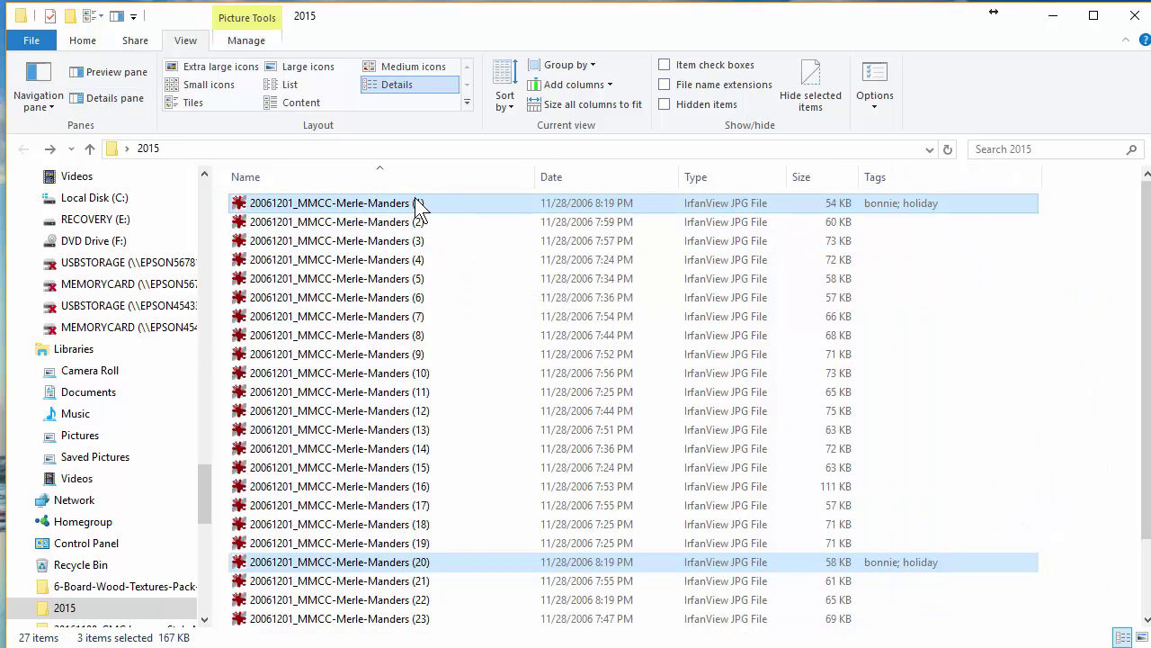
click(581, 178)
click(728, 181)
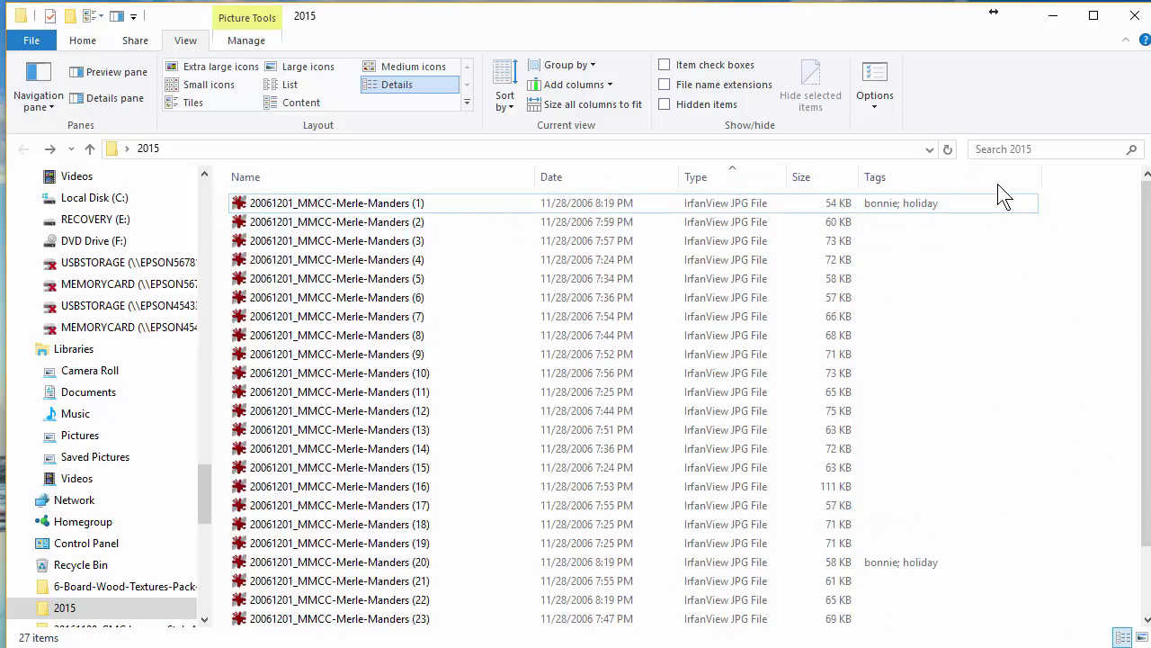
click(1006, 149)
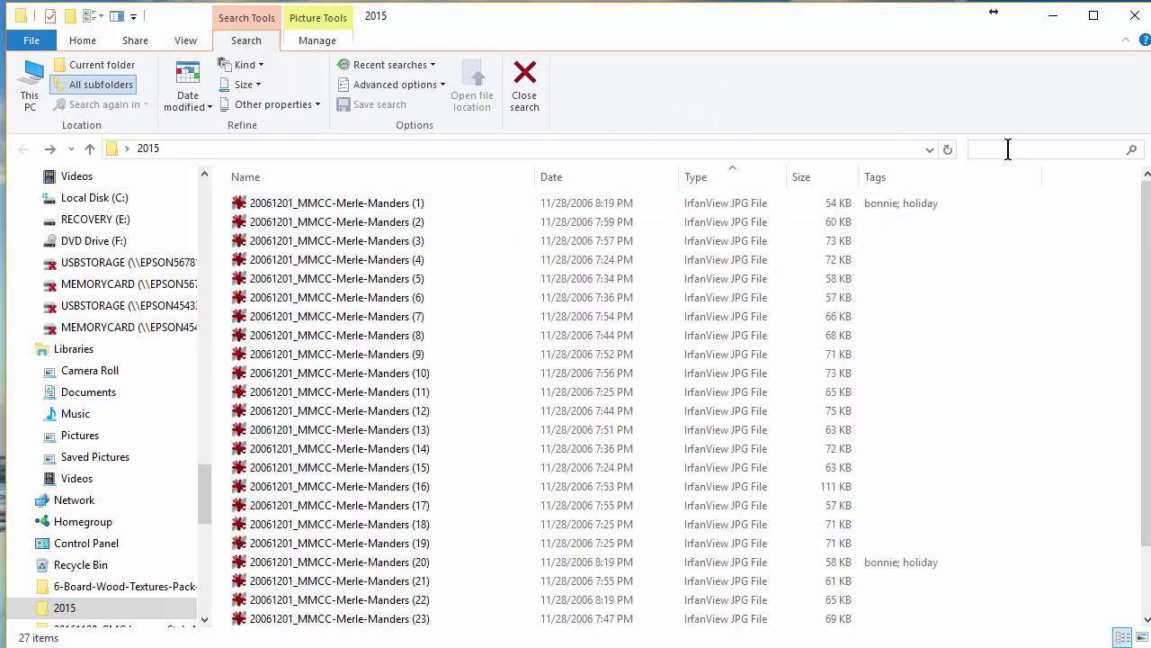
text(bonnie)
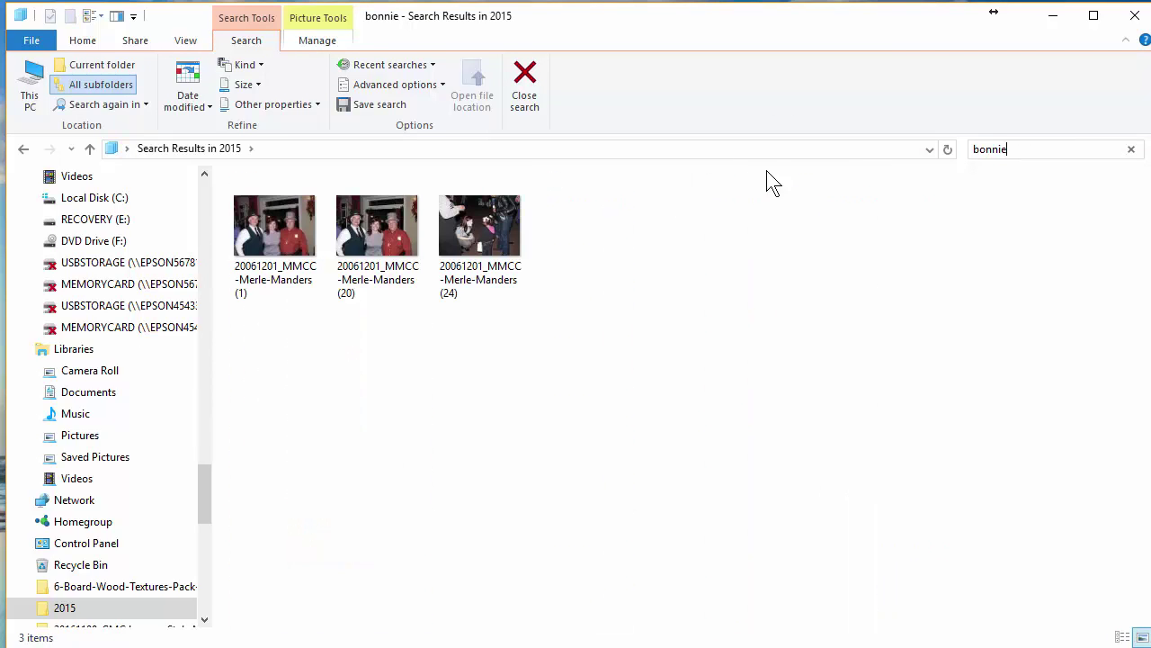
click(526, 90)
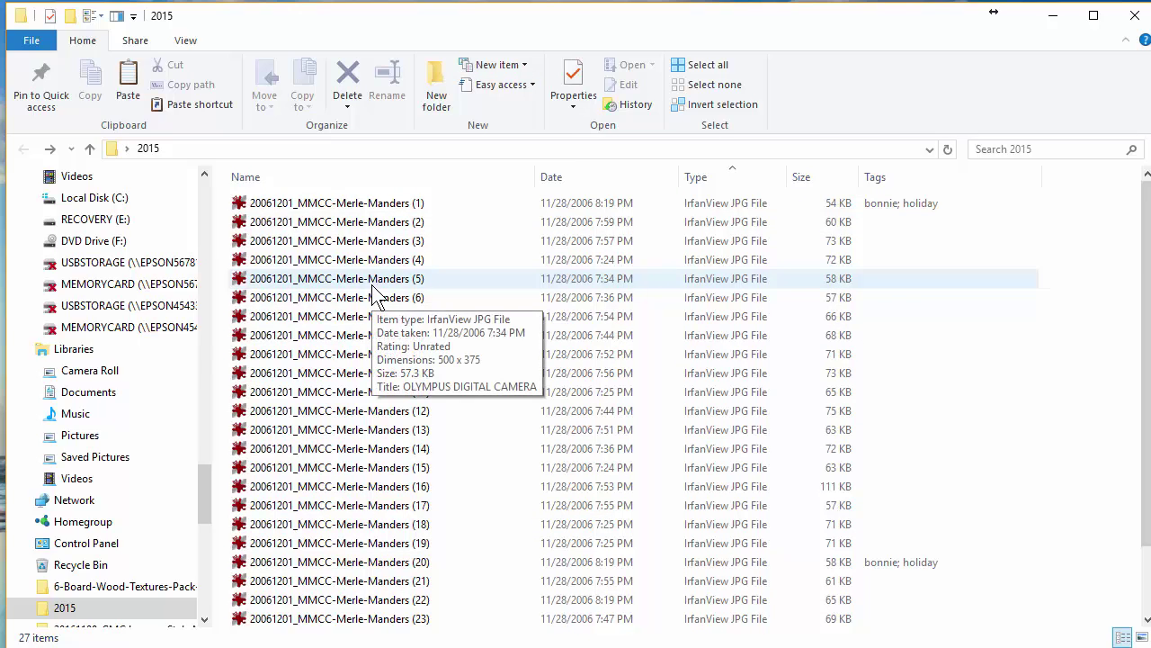
scroll(175, 495, down, 2)
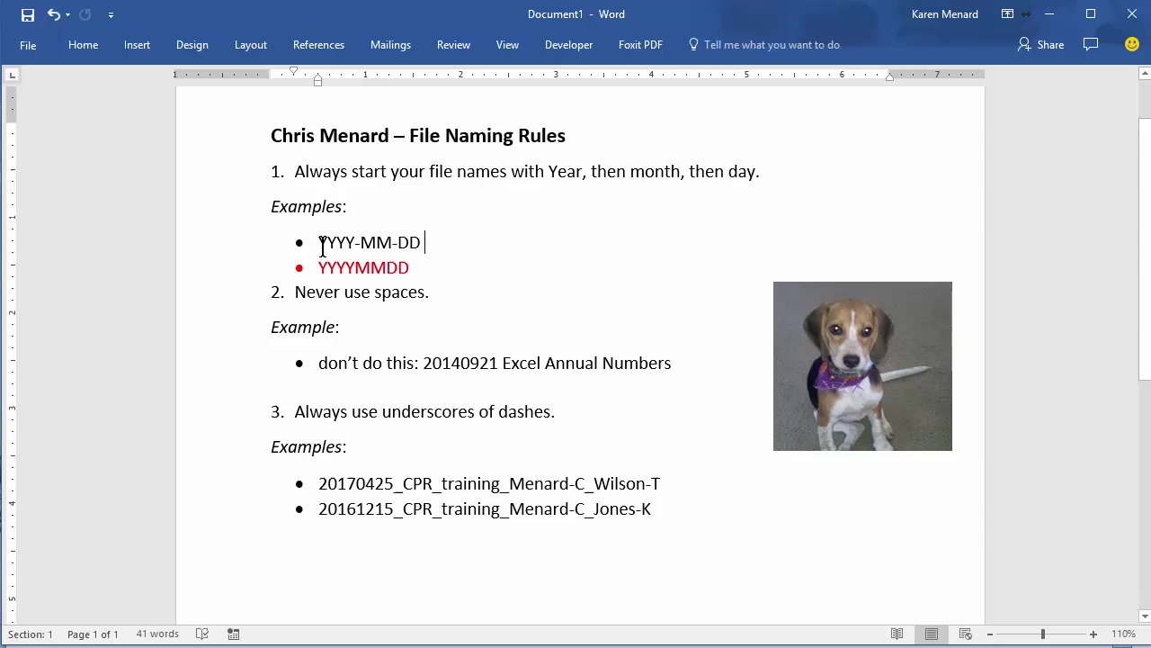
Highlight the YYYY-MM-DD and YYYYMMDD examples and the date 20140921 in the naming rules
drag(328, 245, 414, 268)
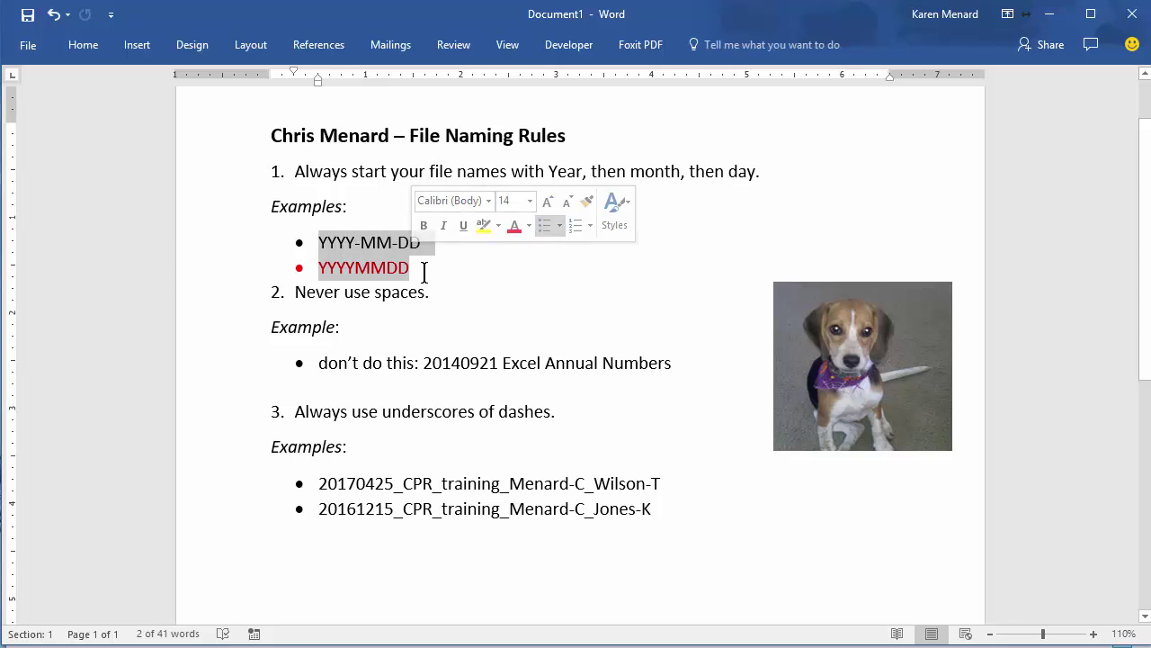
click(413, 269)
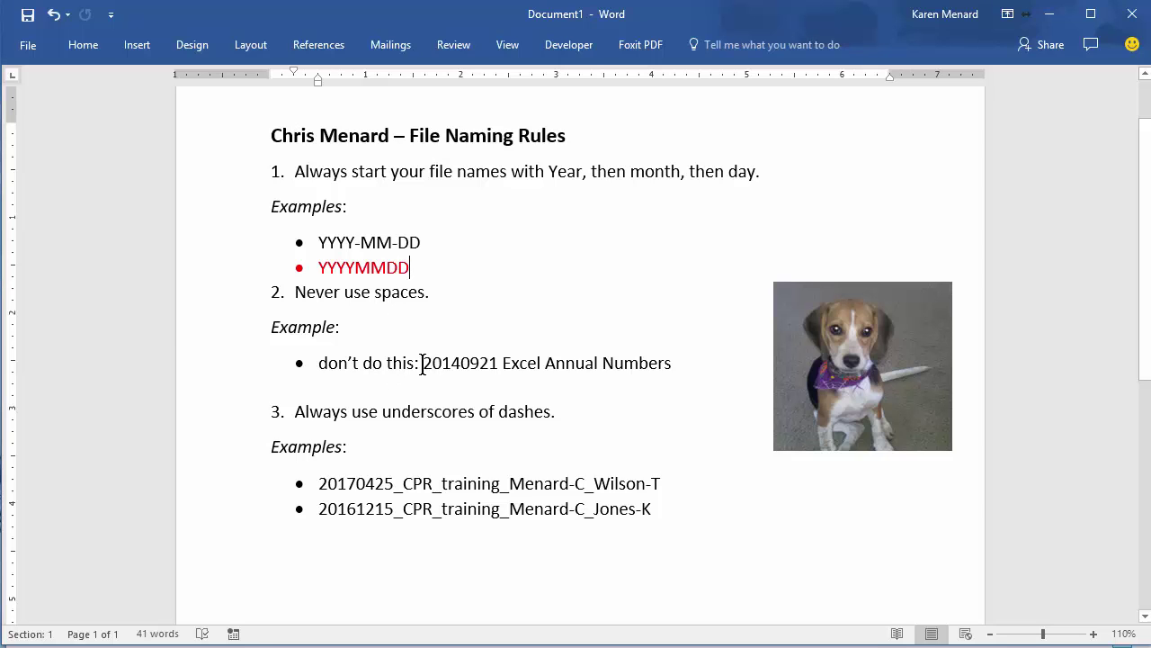
drag(443, 369, 504, 362)
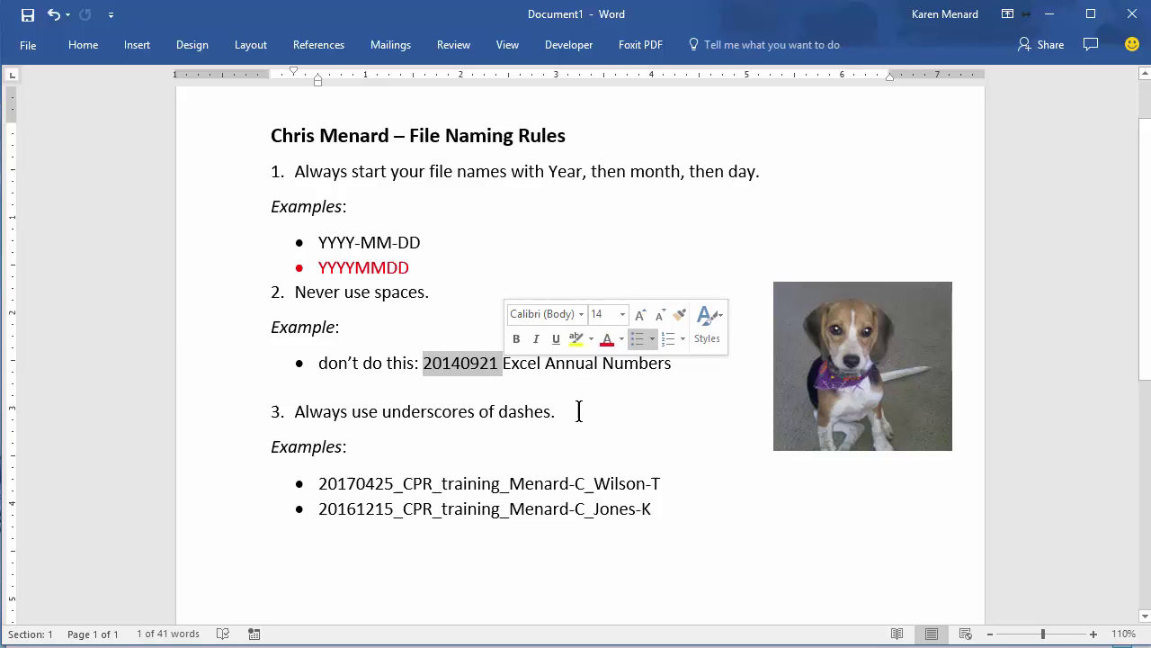
scroll(434, 463, down, 1)
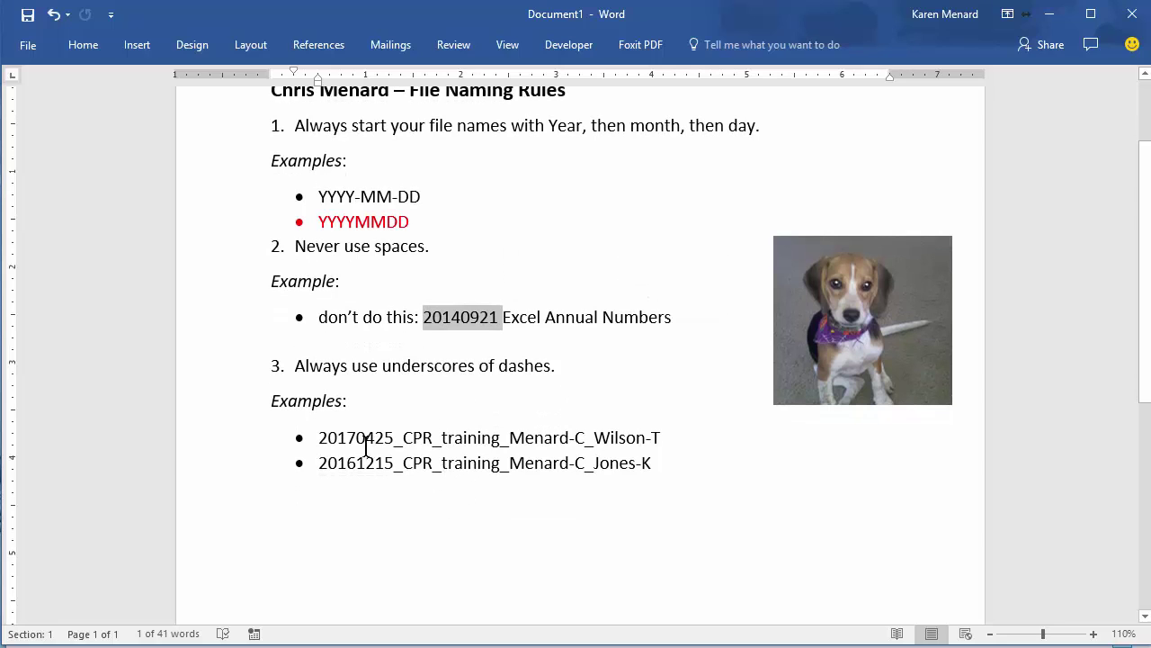